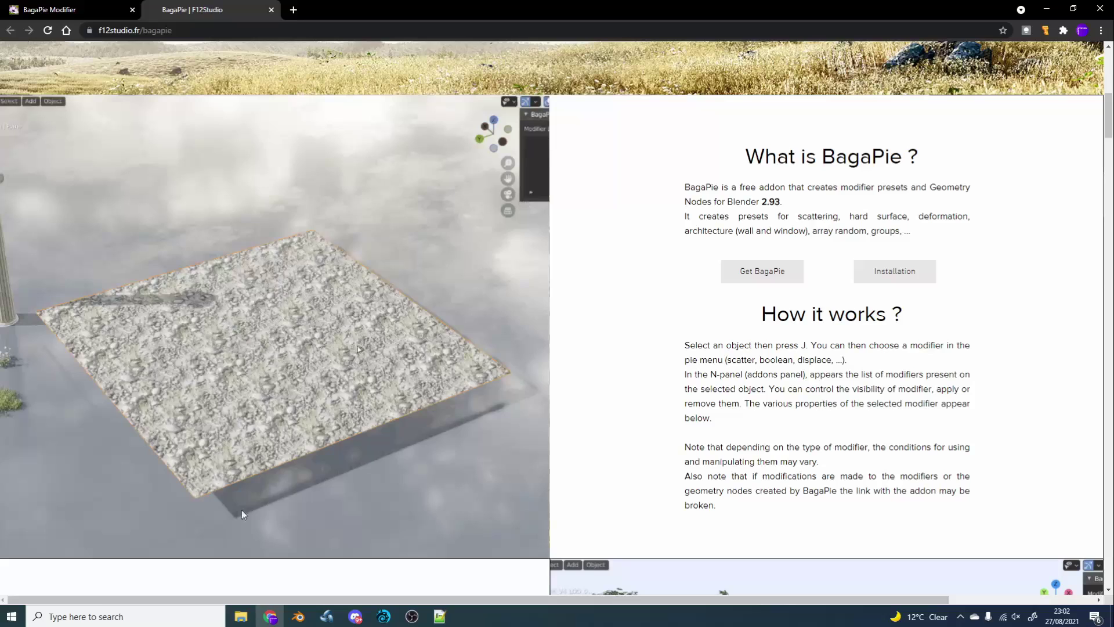
Step: Switch to Blender and add a BagaPie Scatter Paint modifier using the three rocks as instances and the plane as target
{"action": "left_click", "coordinate": [300, 619]}
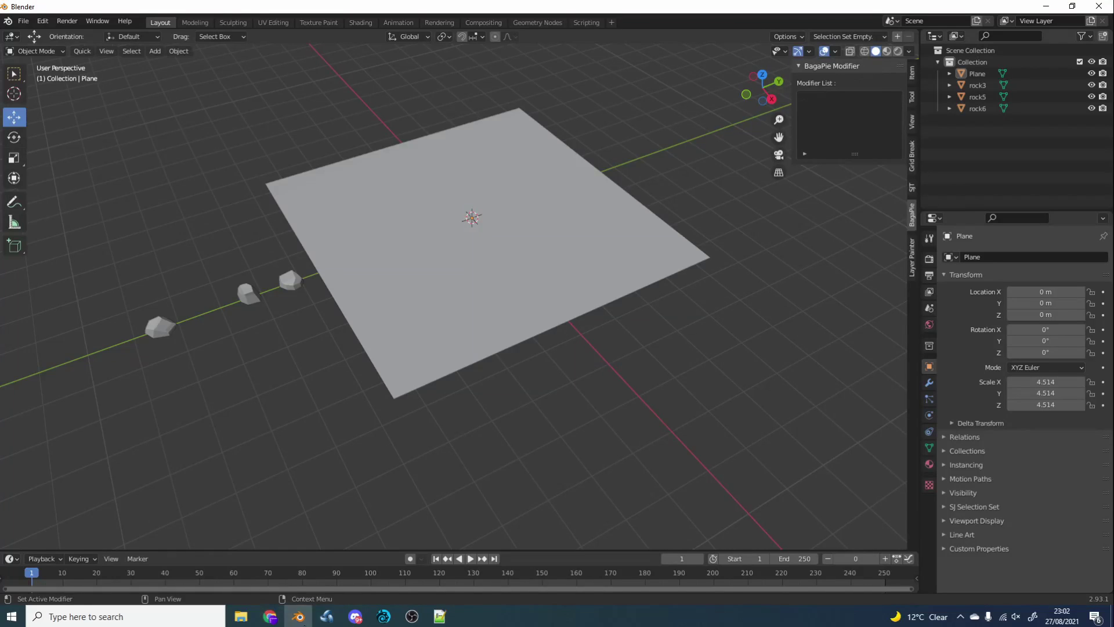
{"action": "left_click", "coordinate": [160, 324]}
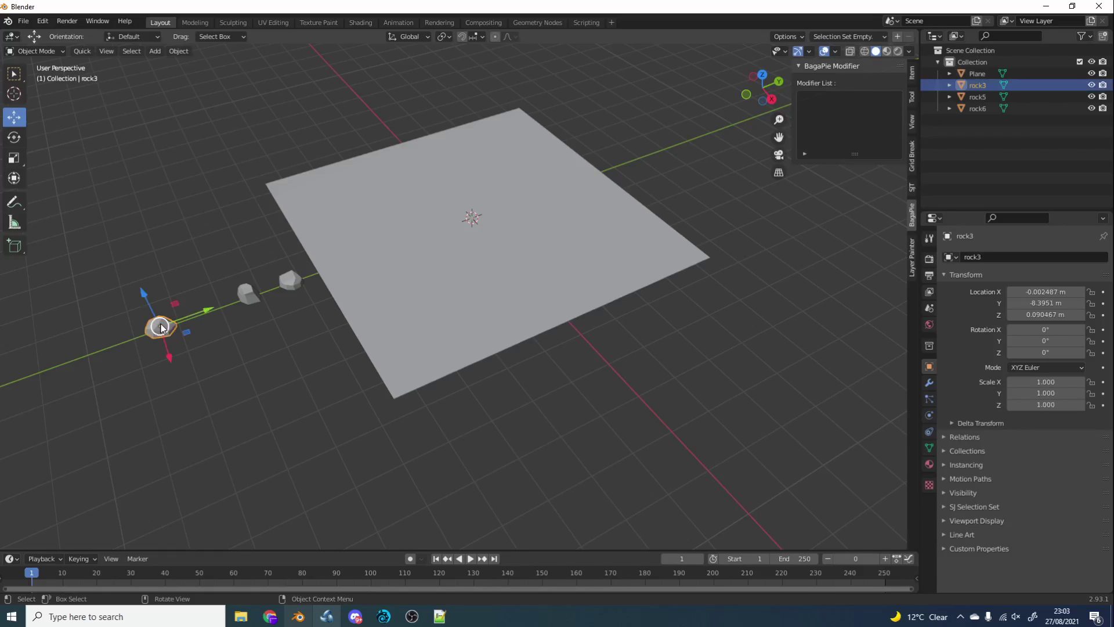
{"action": "left_click", "coordinate": [250, 294], "text": "shift"}
{"action": "left_click", "coordinate": [290, 281], "text": "shift"}
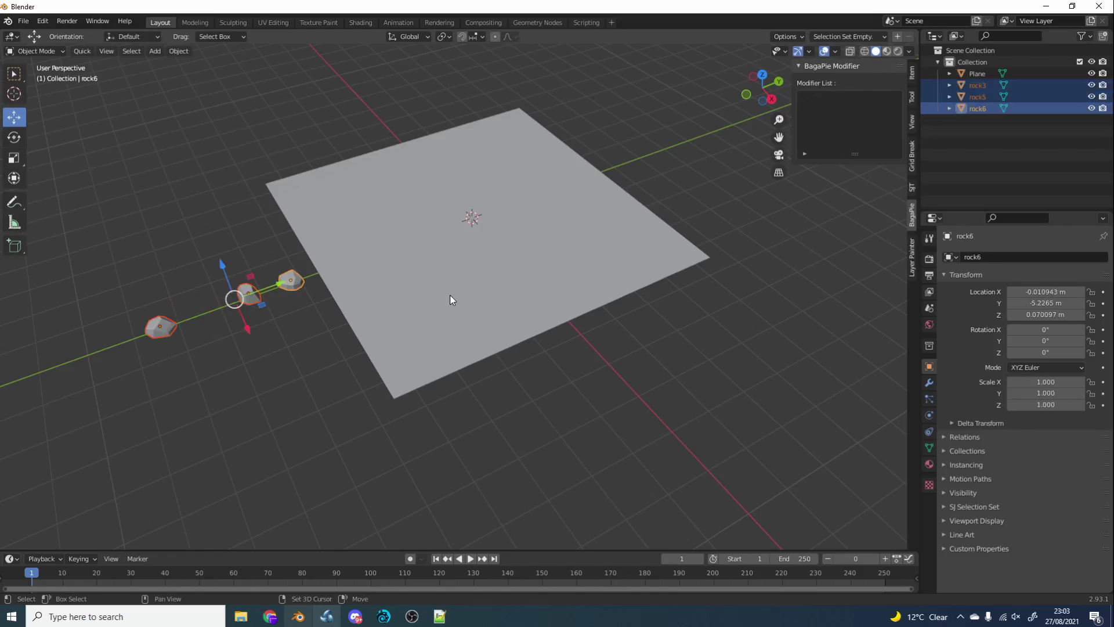
{"action": "left_click", "coordinate": [463, 282], "text": "shift"}
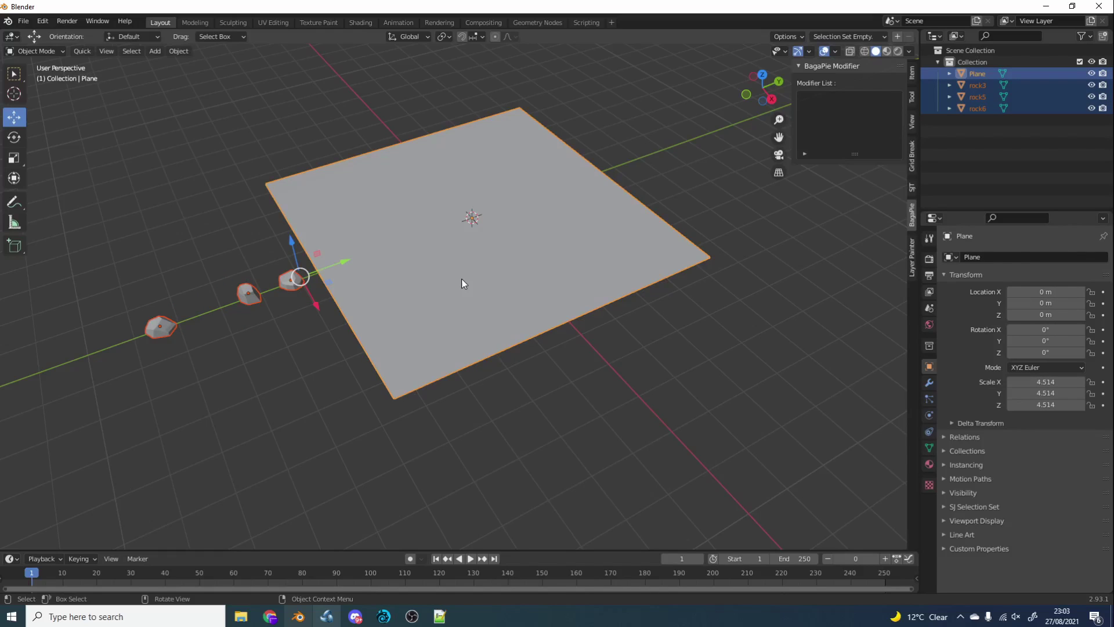
{"action": "key", "text": "j"}
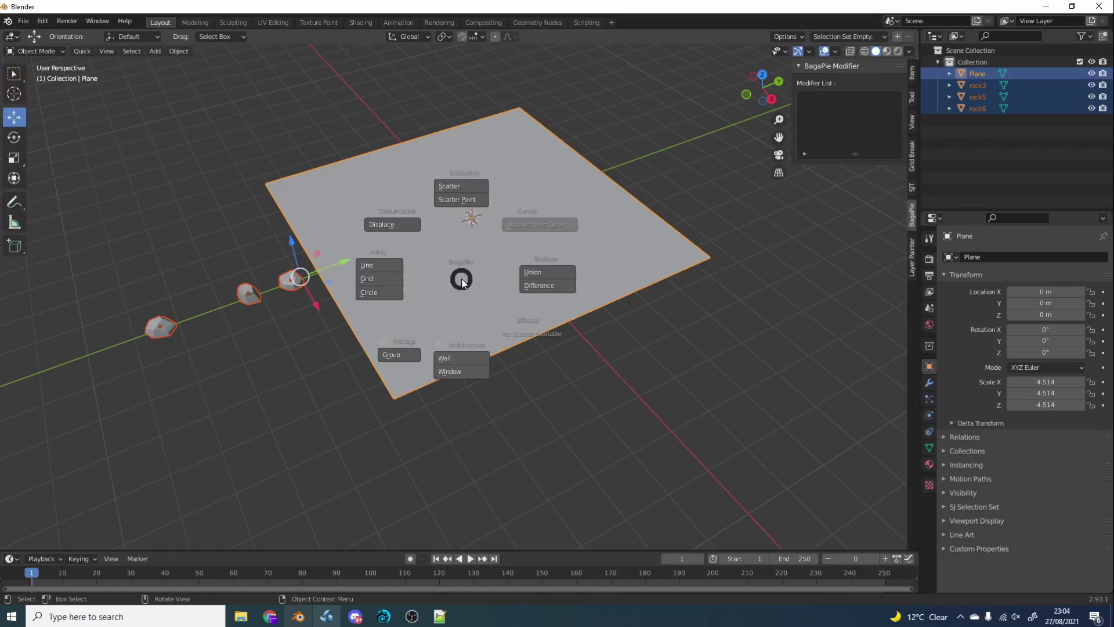
{"action": "left_click", "coordinate": [465, 201]}
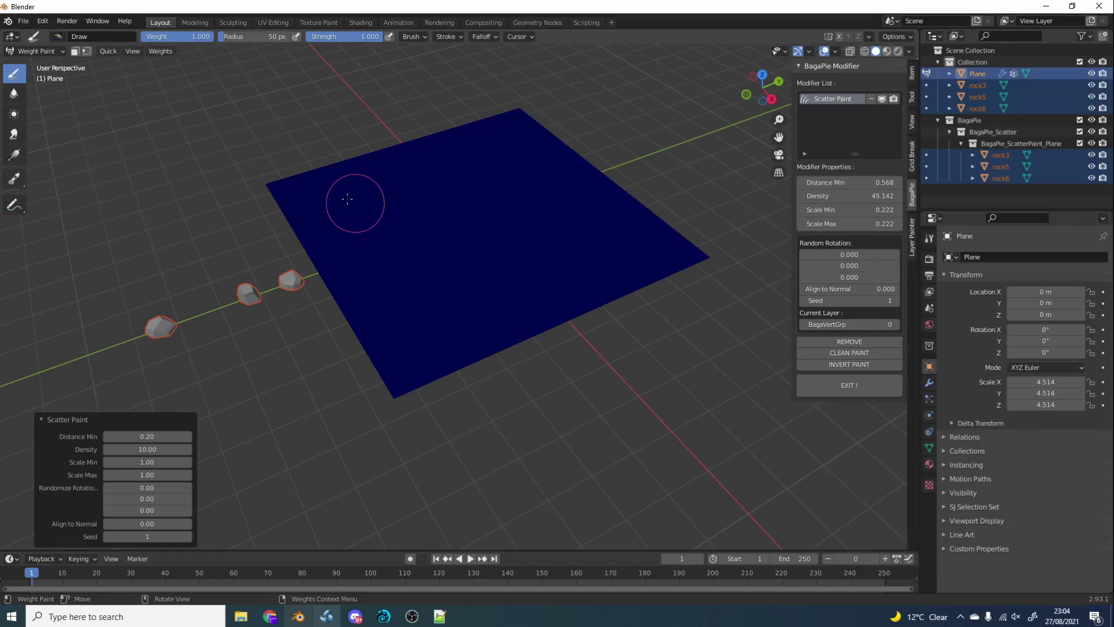
Step: Paint winding rock strokes across the plane, setting Distance Min to 0, Density to 46.432 and the first Random Rotation value to 0.060
{"action": "mouse_move", "coordinate": [338, 208]}
{"action": "left_mouse_down"}
{"action": "mouse_move", "coordinate": [386, 189]}
{"action": "mouse_move", "coordinate": [397, 248]}
{"action": "mouse_move", "coordinate": [494, 207]}
{"action": "mouse_move", "coordinate": [424, 277]}
{"action": "mouse_move", "coordinate": [570, 251]}
{"action": "mouse_move", "coordinate": [511, 267]}
{"action": "left_mouse_up"}
{"action": "mouse_move", "coordinate": [451, 188]}
{"action": "left_mouse_down"}
{"action": "mouse_move", "coordinate": [474, 159]}
{"action": "mouse_move", "coordinate": [462, 207]}
{"action": "mouse_move", "coordinate": [539, 237]}
{"action": "mouse_move", "coordinate": [630, 250]}
{"action": "left_mouse_up"}
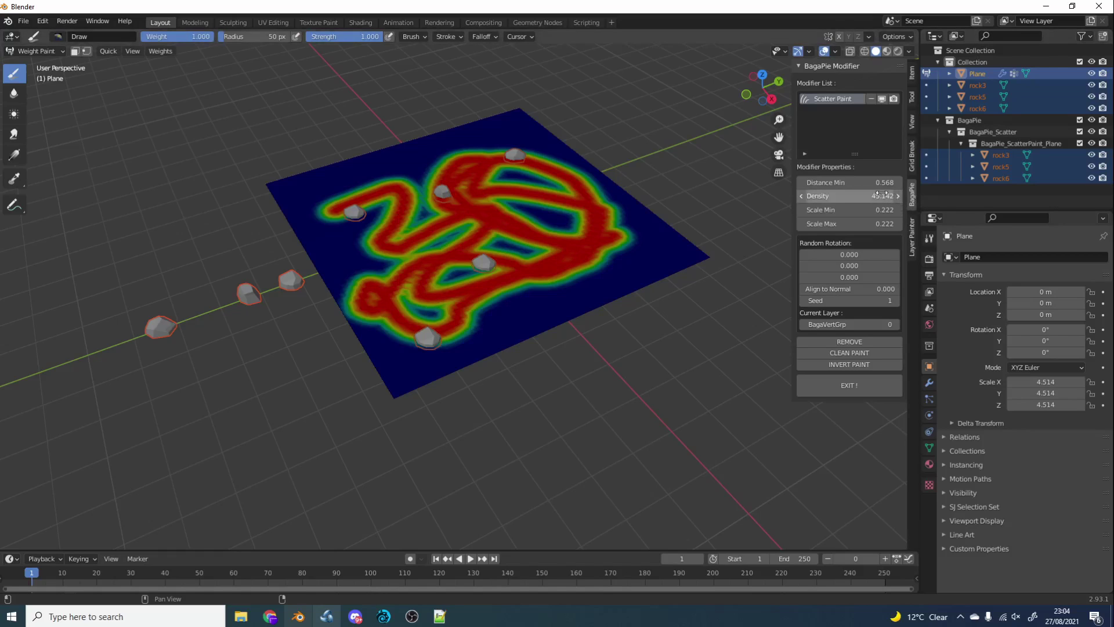
{"action": "mouse_move", "coordinate": [874, 196]}
{"action": "left_mouse_down"}
{"action": "mouse_move", "coordinate": [897, 195]}
{"action": "mouse_move", "coordinate": [845, 183]}
{"action": "mouse_move", "coordinate": [886, 182]}
{"action": "mouse_move", "coordinate": [865, 183]}
{"action": "left_mouse_up"}
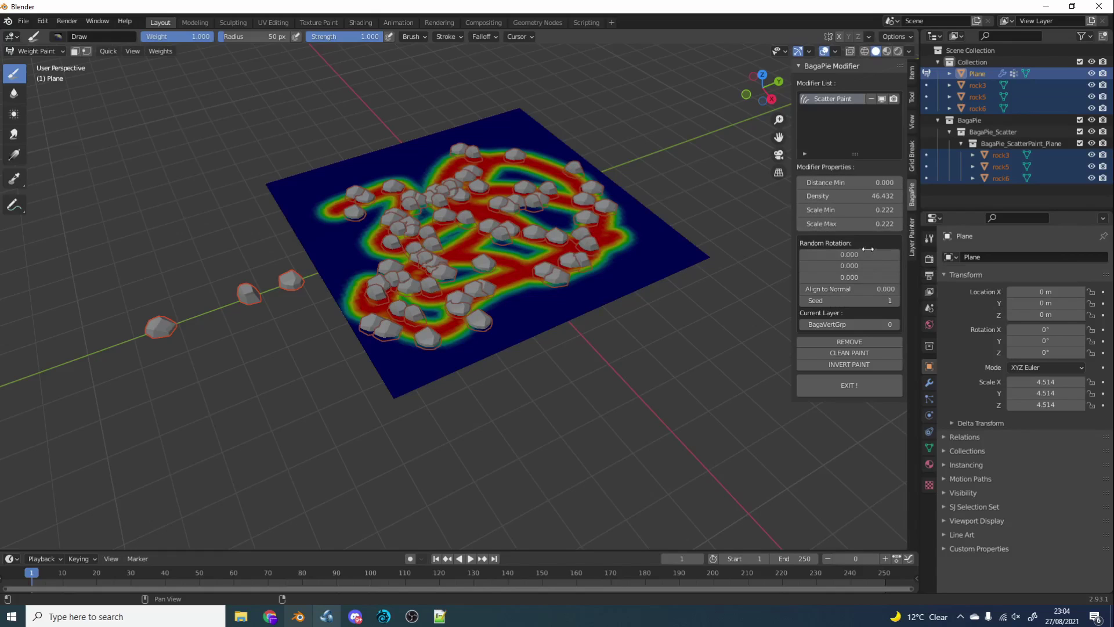
{"action": "left_click_drag", "start_coordinate": [847, 248], "coordinate": [869, 253]}
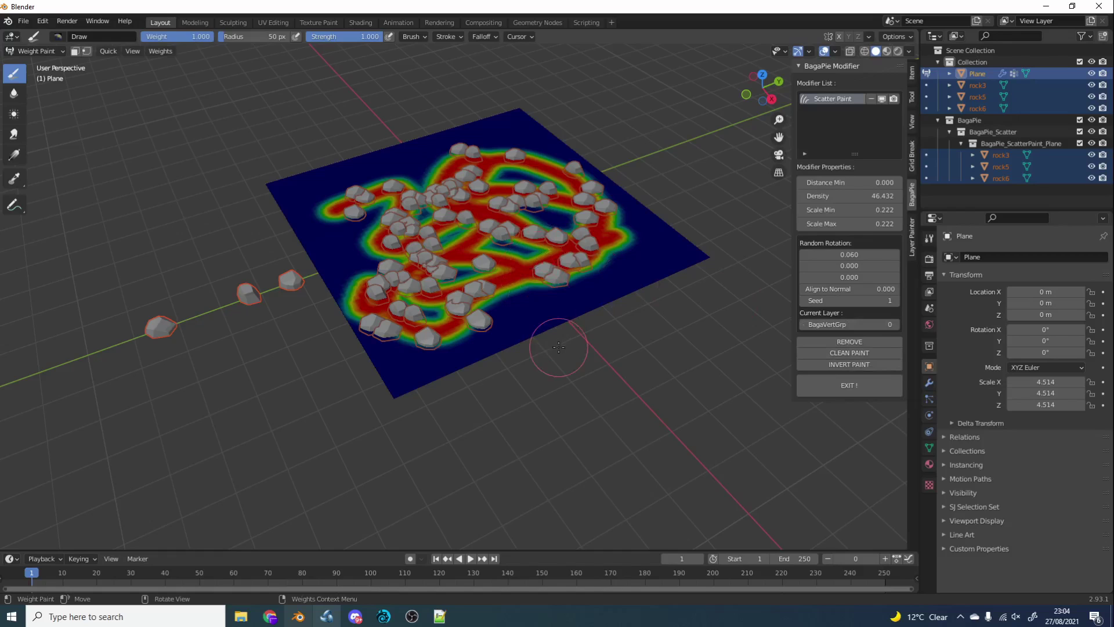
Step: Return to Object Mode and scatter the three rocks over the whole plane with BagaPie Scatter, using Distance Min 0 and Density 134.53
{"action": "left_click", "coordinate": [44, 50]}
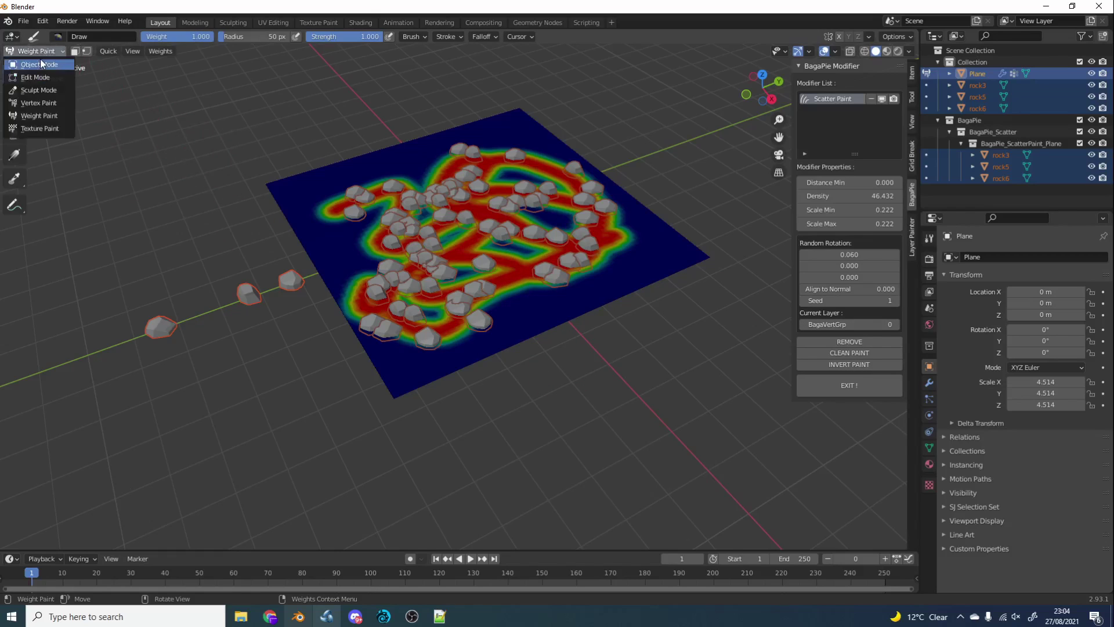
{"action": "left_click", "coordinate": [40, 62]}
{"action": "left_click", "coordinate": [160, 326]}
{"action": "left_click", "coordinate": [245, 293], "text": "shift"}
{"action": "left_click", "coordinate": [284, 280], "text": "shift"}
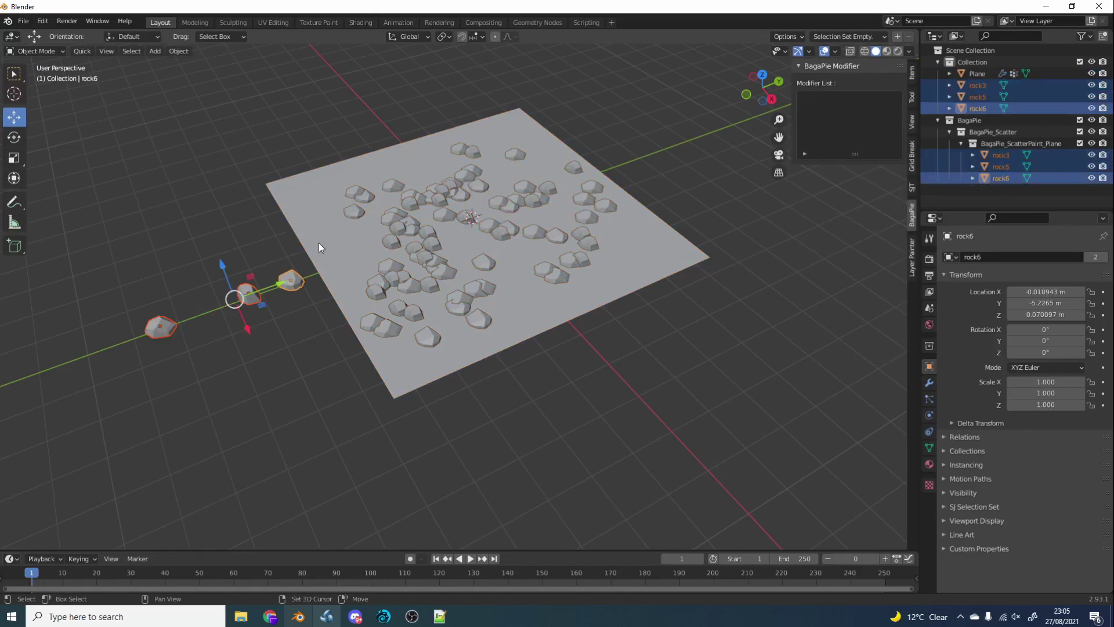
{"action": "left_click", "coordinate": [336, 232], "text": "shift"}
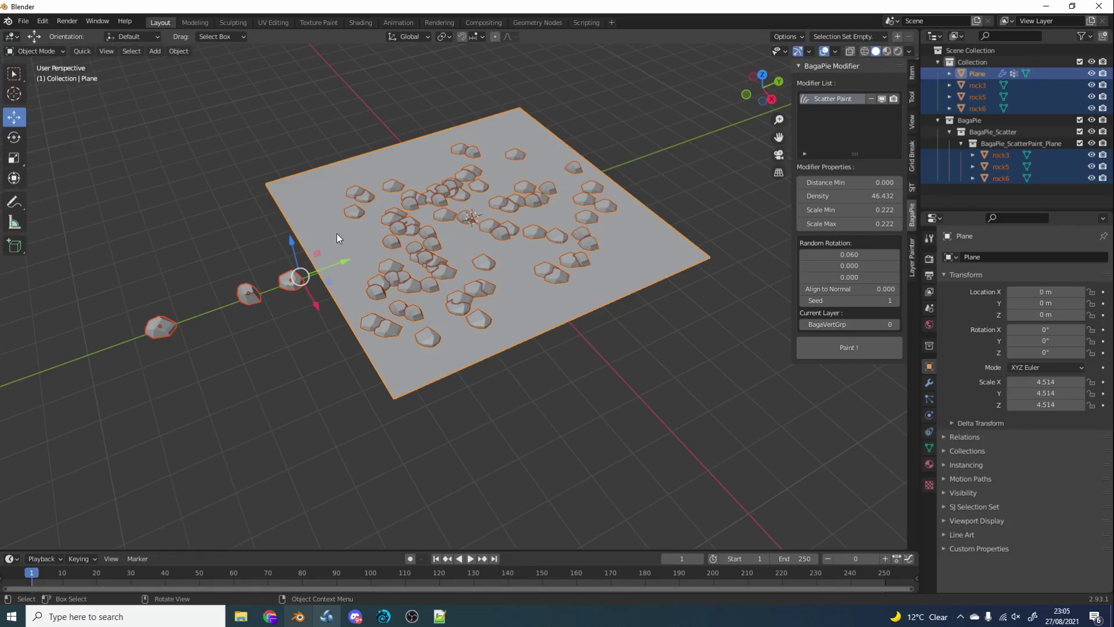
{"action": "key", "text": "j"}
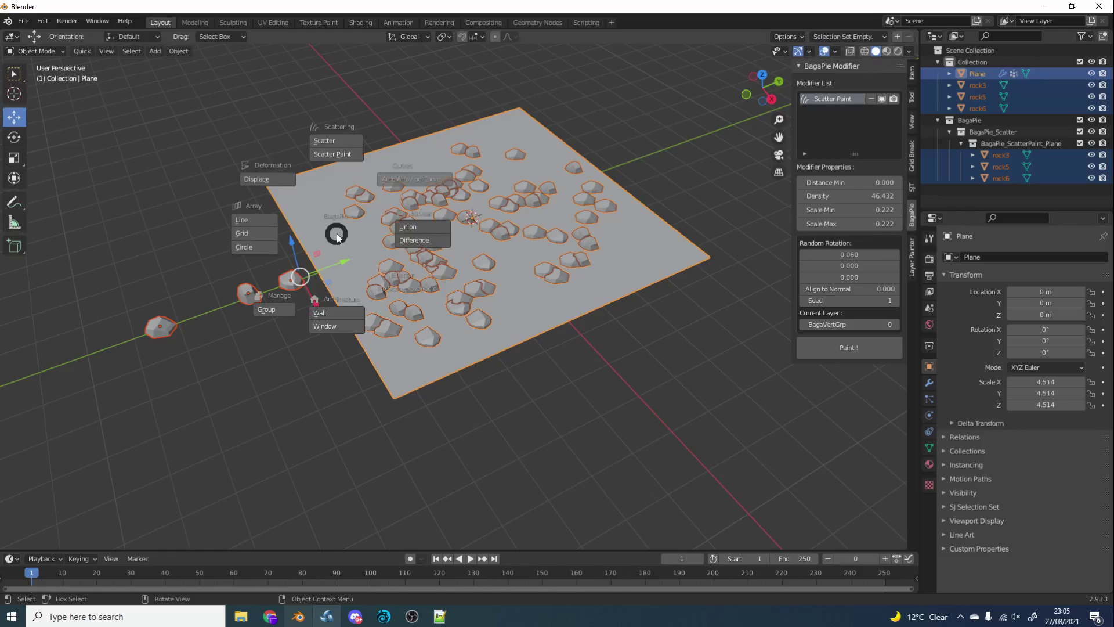
{"action": "left_click", "coordinate": [326, 141]}
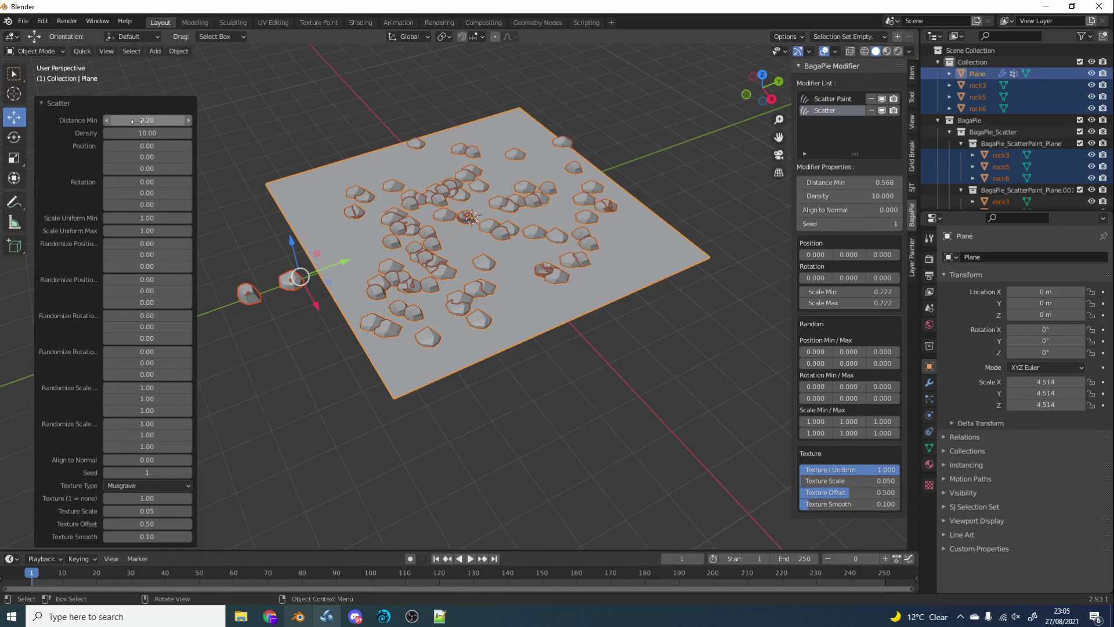
{"action": "left_click_drag", "start_coordinate": [147, 133], "coordinate": [116, 120]}
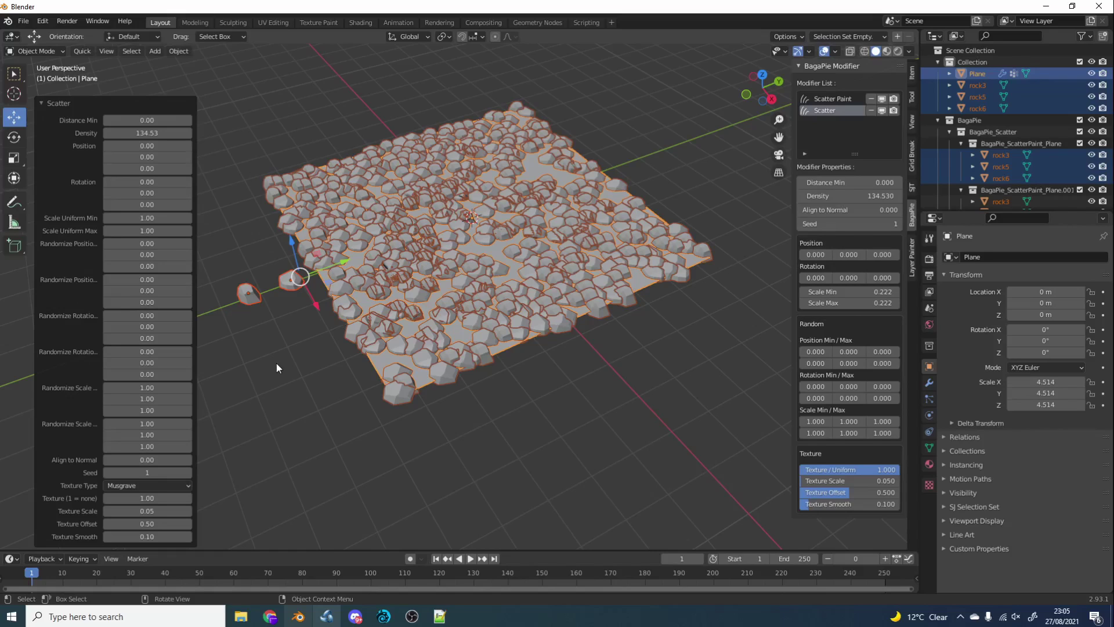
{"action": "left_click", "coordinate": [438, 409]}
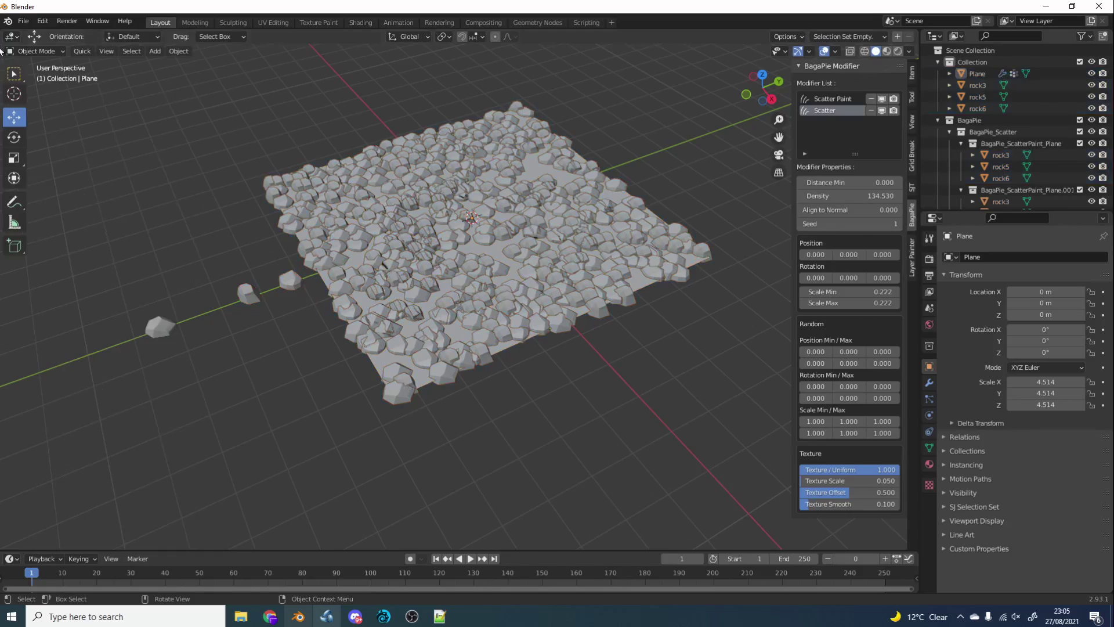
Step: Start a new General file, discarding the rock scatter scene without saving
{"action": "left_click", "coordinate": [23, 21]}
{"action": "mouse_move", "coordinate": [69, 34]}
{"action": "left_click", "coordinate": [155, 35]}
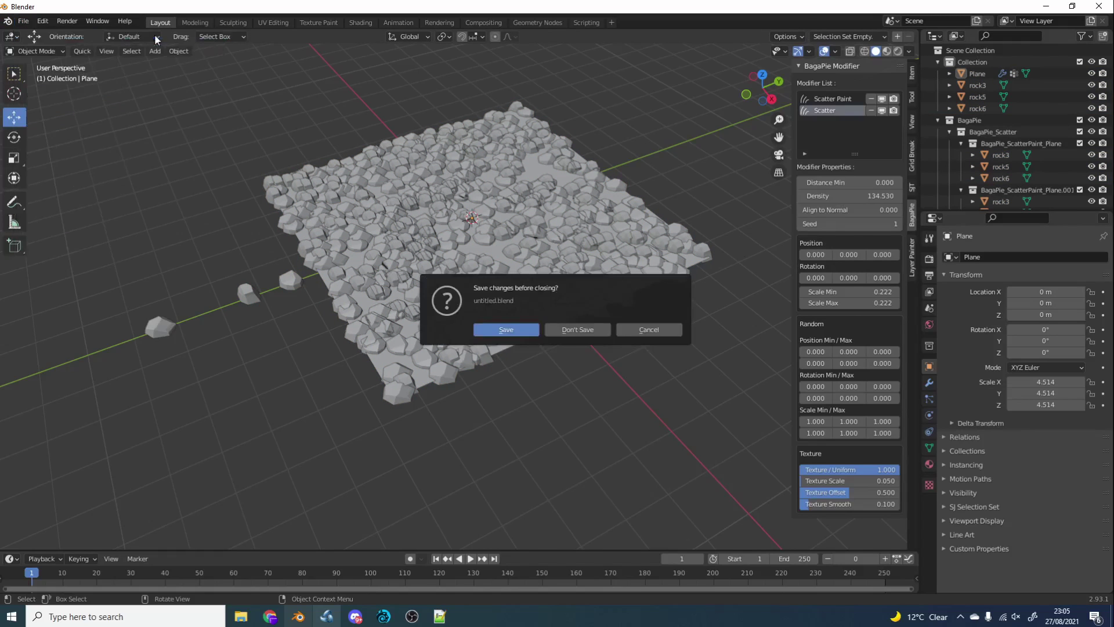
{"action": "left_click", "coordinate": [570, 332]}
Step: Create a BagaPie circle array of the default cube with a count of 15 and a radius of 8.80
{"action": "left_click", "coordinate": [484, 305]}
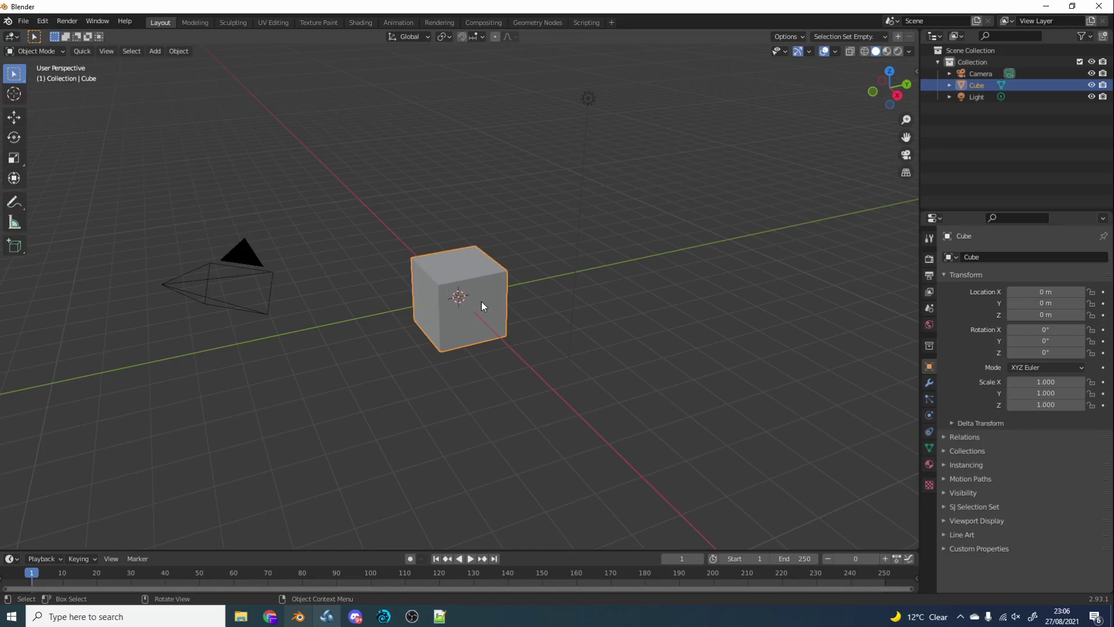
{"action": "key", "text": "j"}
{"action": "left_click", "coordinate": [411, 312]}
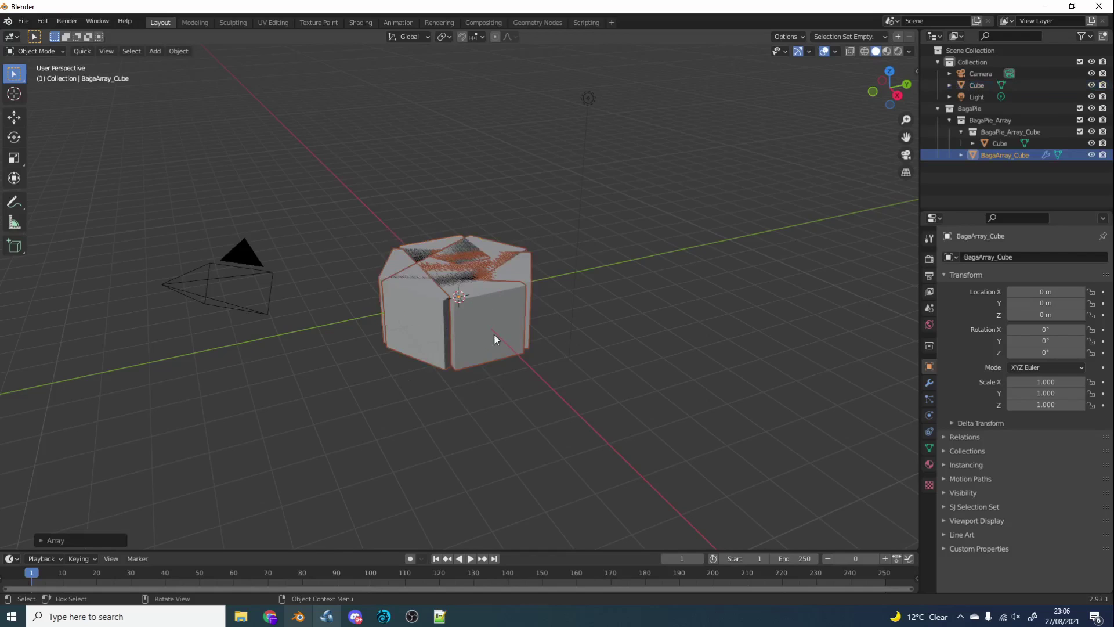
{"action": "left_click", "coordinate": [97, 541]}
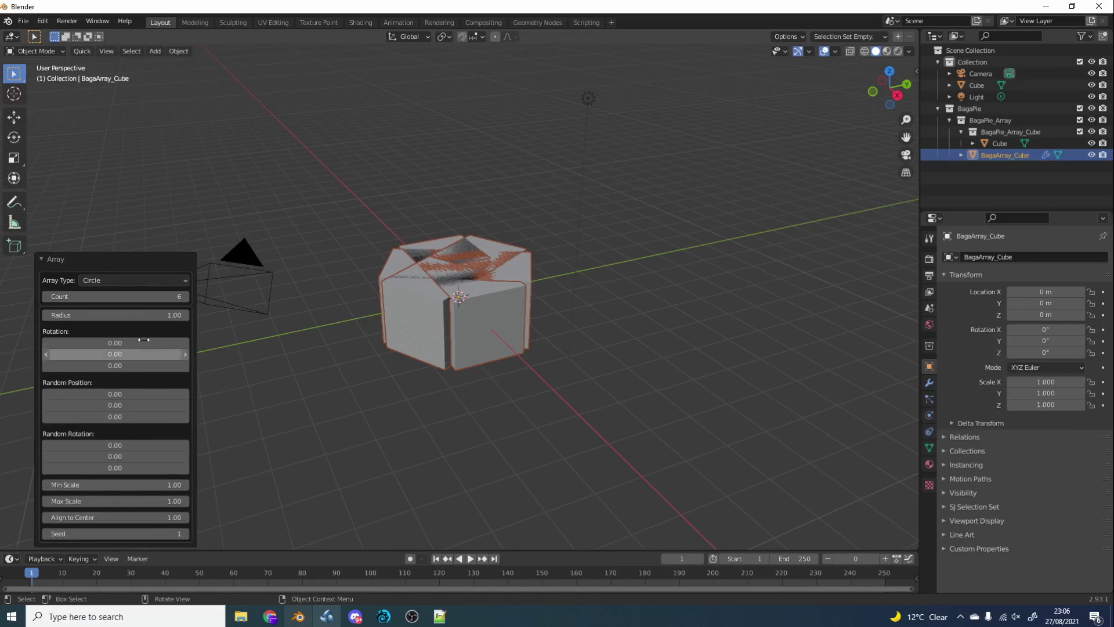
{"action": "mouse_move", "coordinate": [128, 315]}
{"action": "left_mouse_down"}
{"action": "mouse_move", "coordinate": [163, 315]}
{"action": "mouse_move", "coordinate": [128, 315]}
{"action": "left_mouse_up"}
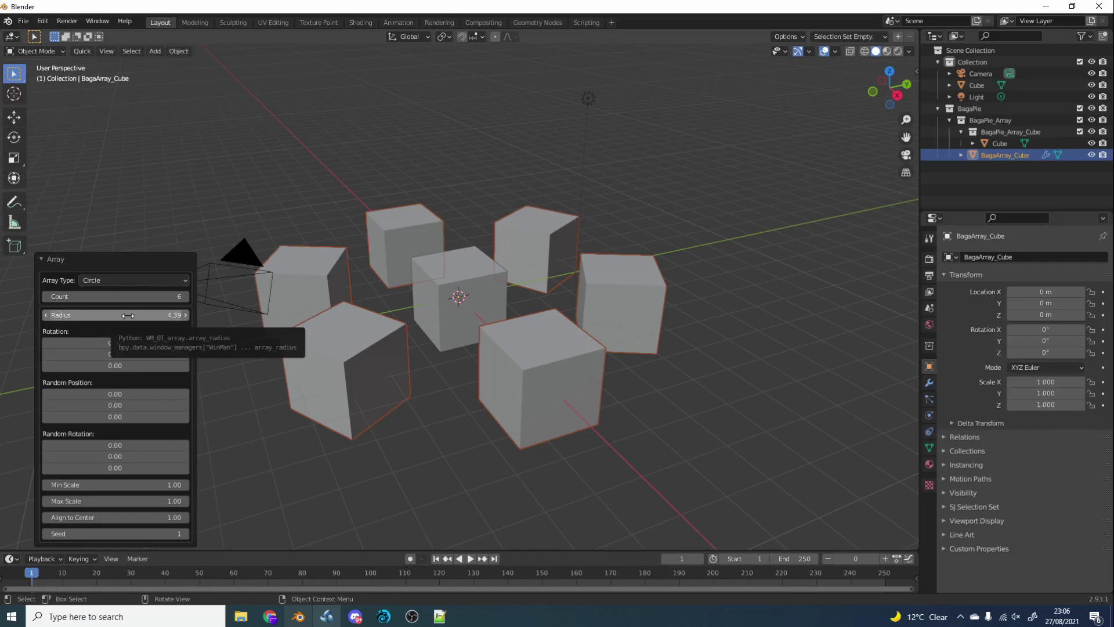
{"action": "left_click_drag", "start_coordinate": [125, 297], "coordinate": [192, 315]}
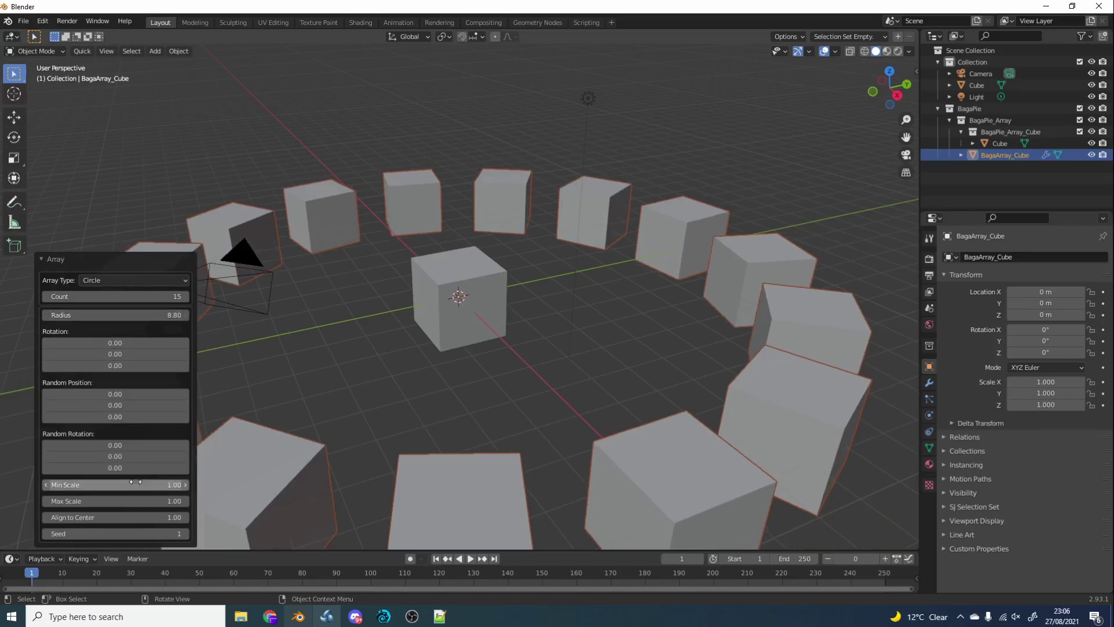
Step: Randomize the cube sizes in the circle array with Min Scale 0.40 and Seed 57
{"action": "left_click_drag", "start_coordinate": [153, 484], "coordinate": [152, 514]}
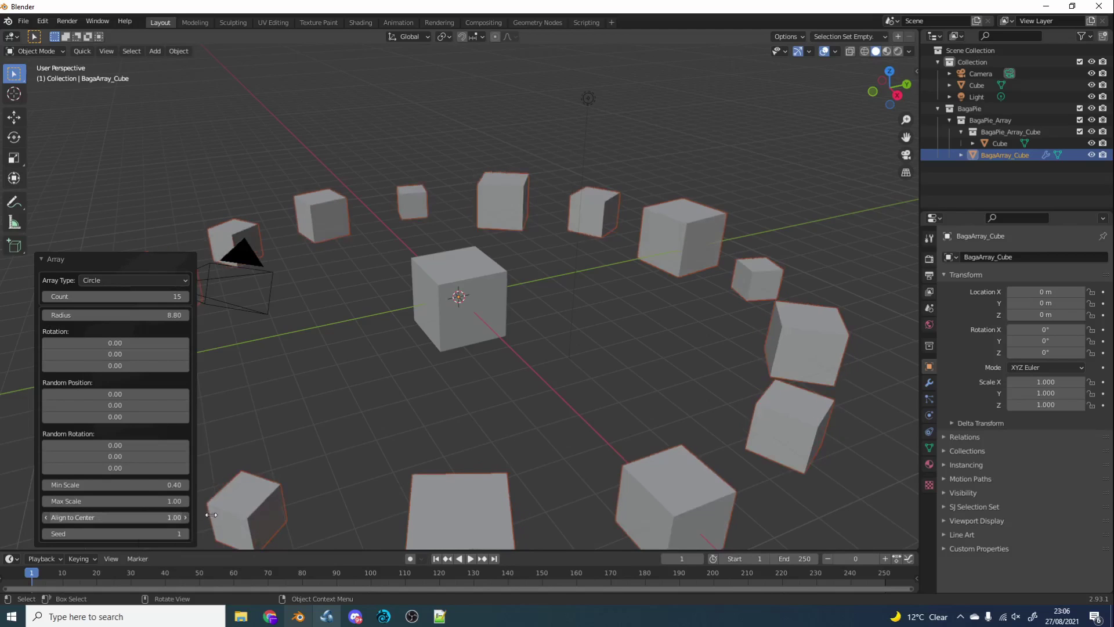
{"action": "left_click_drag", "start_coordinate": [137, 536], "coordinate": [178, 534]}
{"action": "scroll", "coordinate": [403, 416], "scroll_direction": "down", "scroll_amount": 4}
{"action": "middle_click_drag", "start_coordinate": [403, 416], "coordinate": [443, 436]}
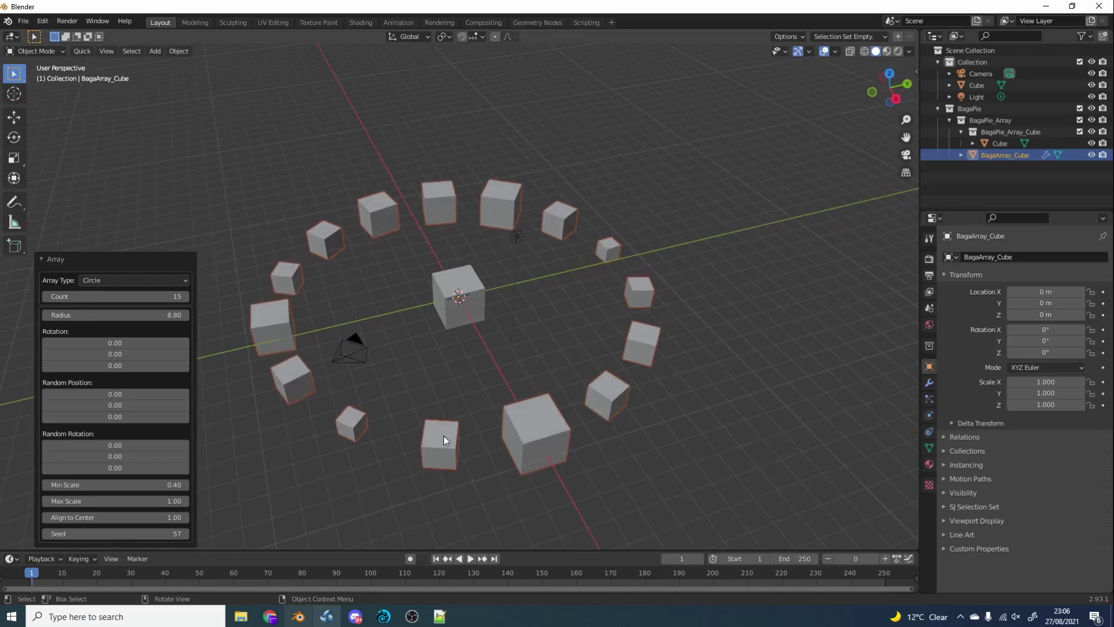
Step: Array the ring of cubes in a second BagaPie circle array with a radius of 24.79
{"action": "left_click", "coordinate": [546, 435]}
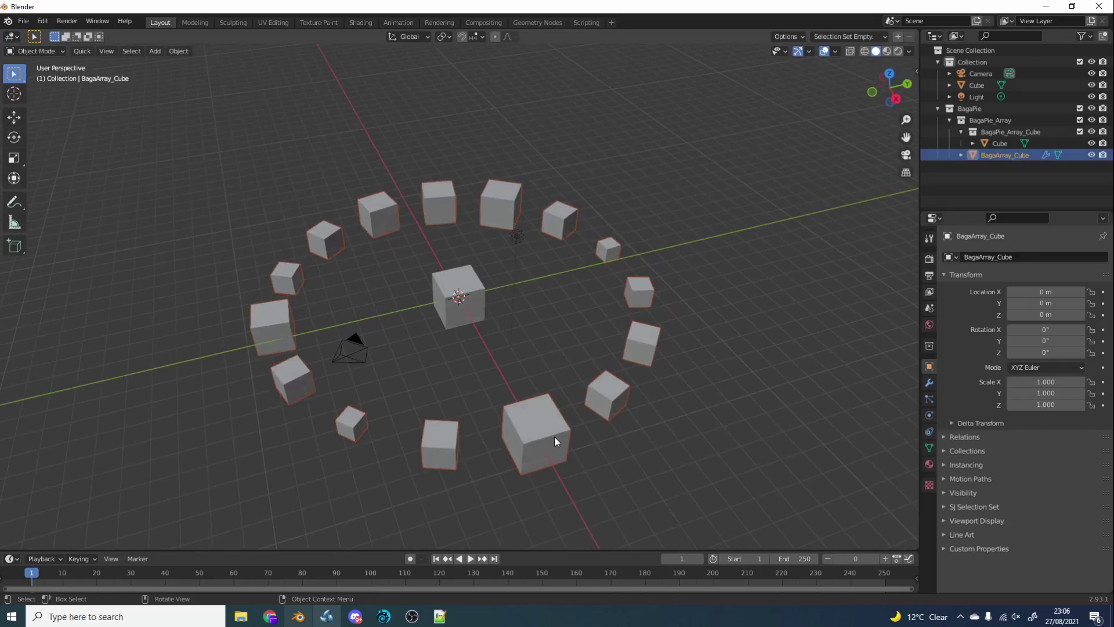
{"action": "key", "text": "j"}
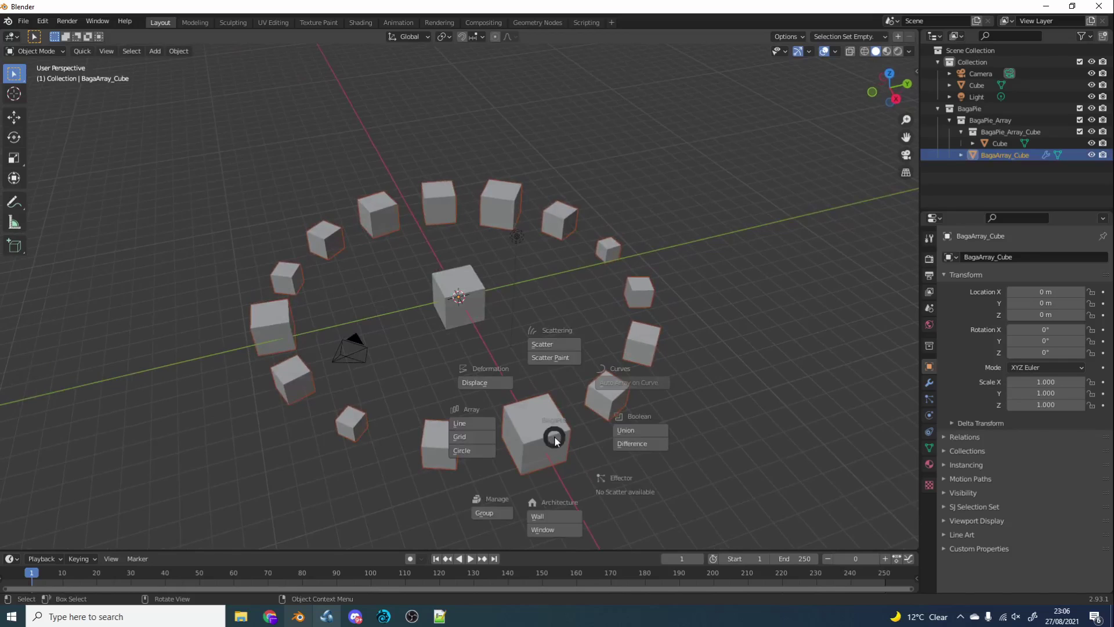
{"action": "left_click", "coordinate": [485, 447]}
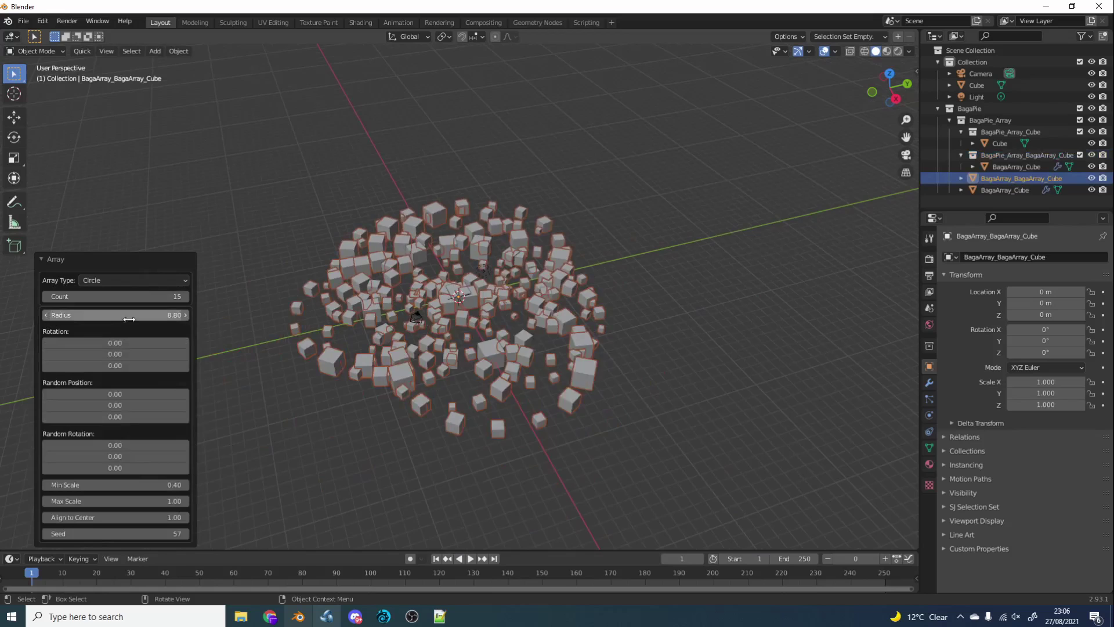
{"action": "left_click_drag", "start_coordinate": [129, 319], "coordinate": [131, 316]}
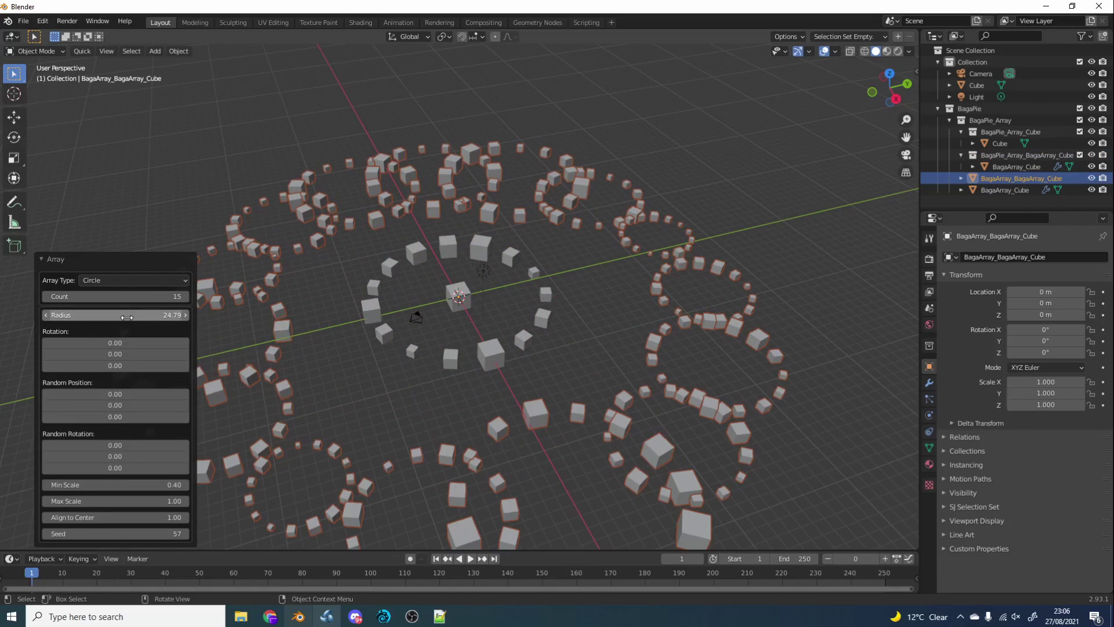
{"action": "left_click", "coordinate": [447, 298]}
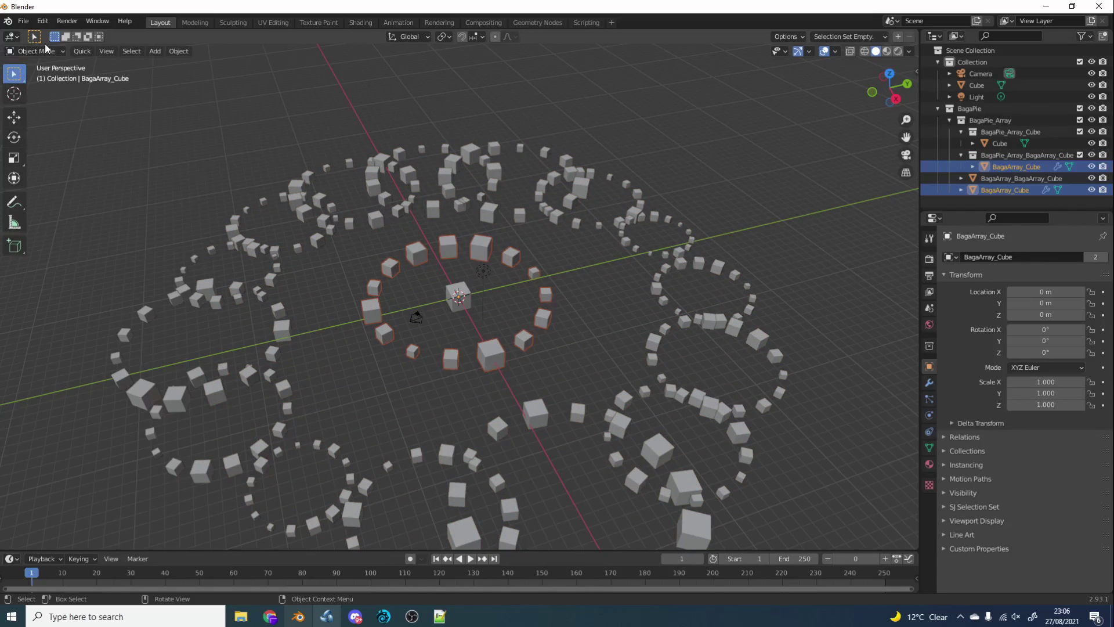
Step: Discard the array scene without saving and start another new General file
{"action": "left_click", "coordinate": [25, 22]}
{"action": "mouse_move", "coordinate": [38, 33]}
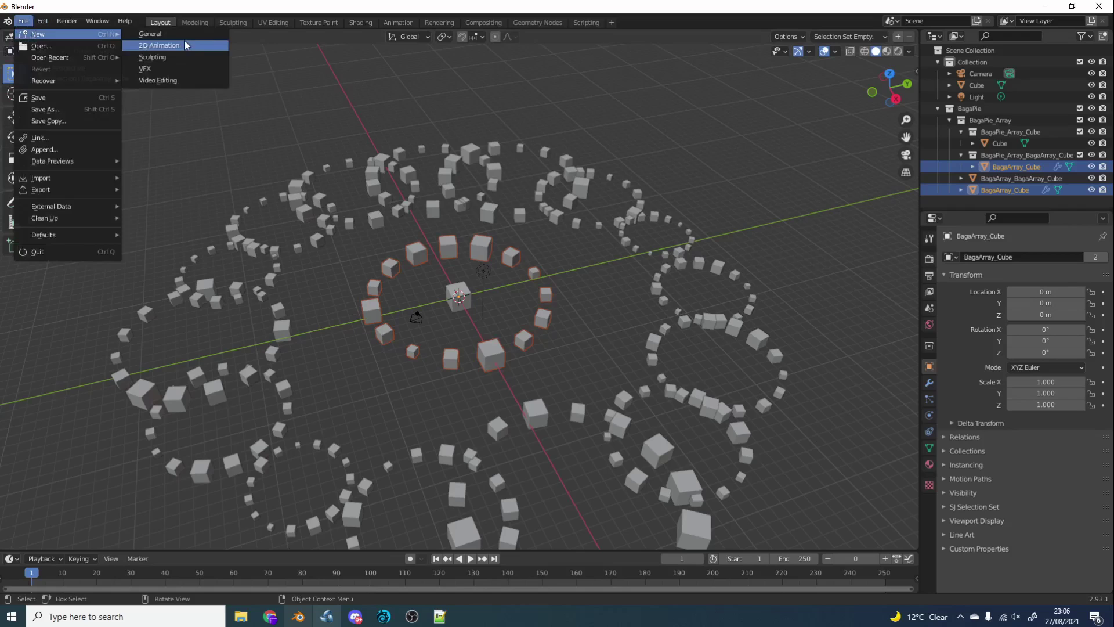
{"action": "left_click", "coordinate": [151, 37]}
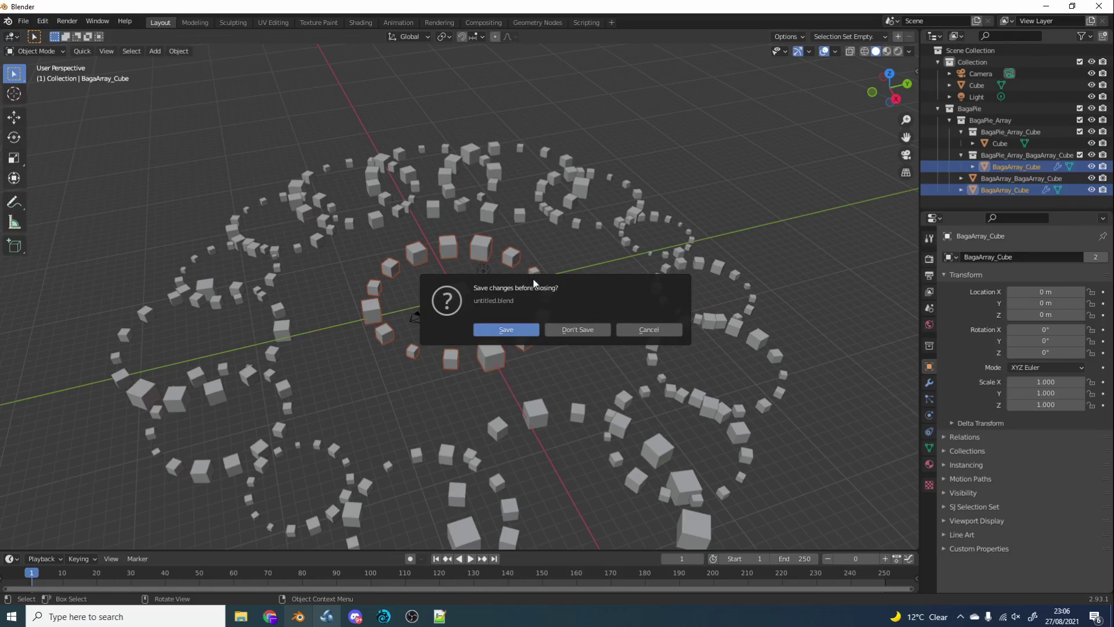
{"action": "left_click", "coordinate": [583, 329]}
Step: Cut a box-shaped notch from the default cube's upper edge using BagaPie Boolean Difference
{"action": "left_click", "coordinate": [469, 255]}
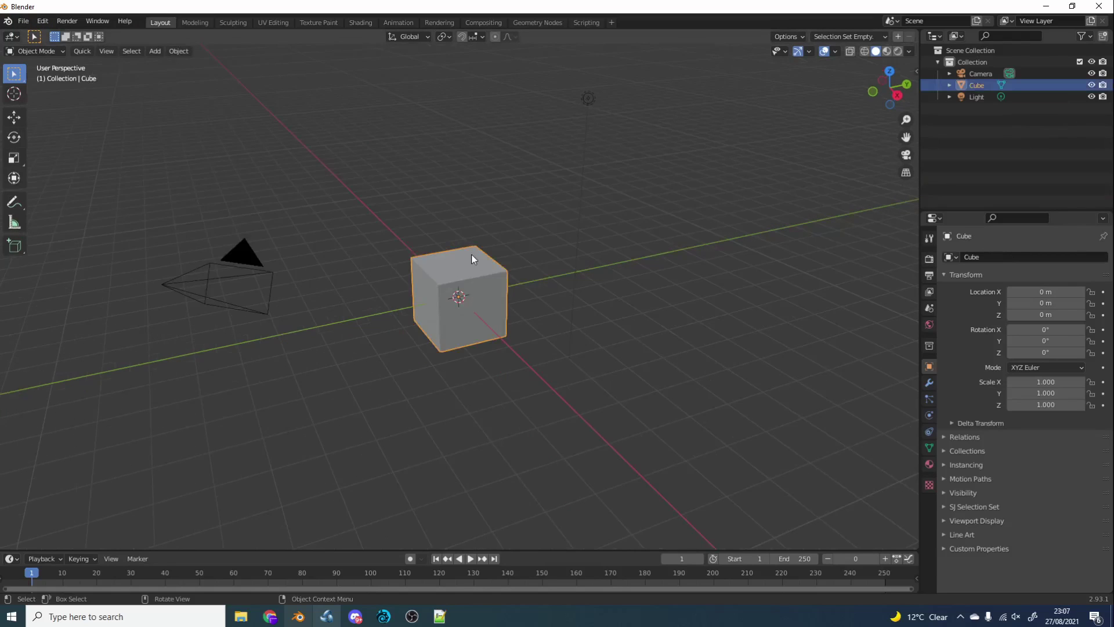
{"action": "key", "text": "j"}
{"action": "left_click", "coordinate": [566, 262]}
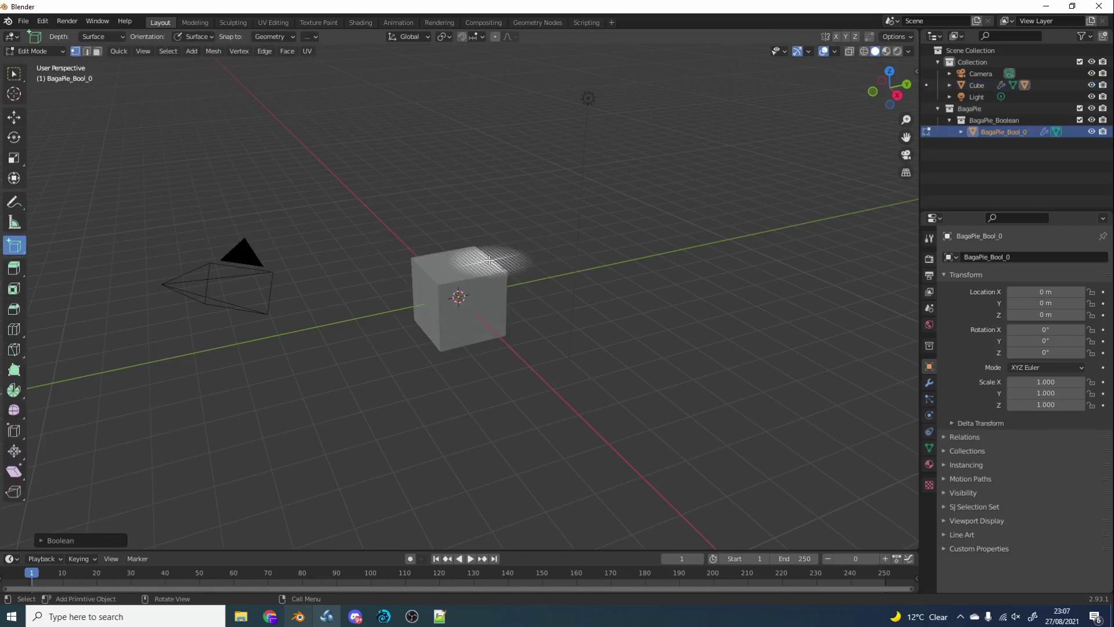
{"action": "scroll", "coordinate": [436, 286], "scroll_direction": "up", "scroll_amount": 3}
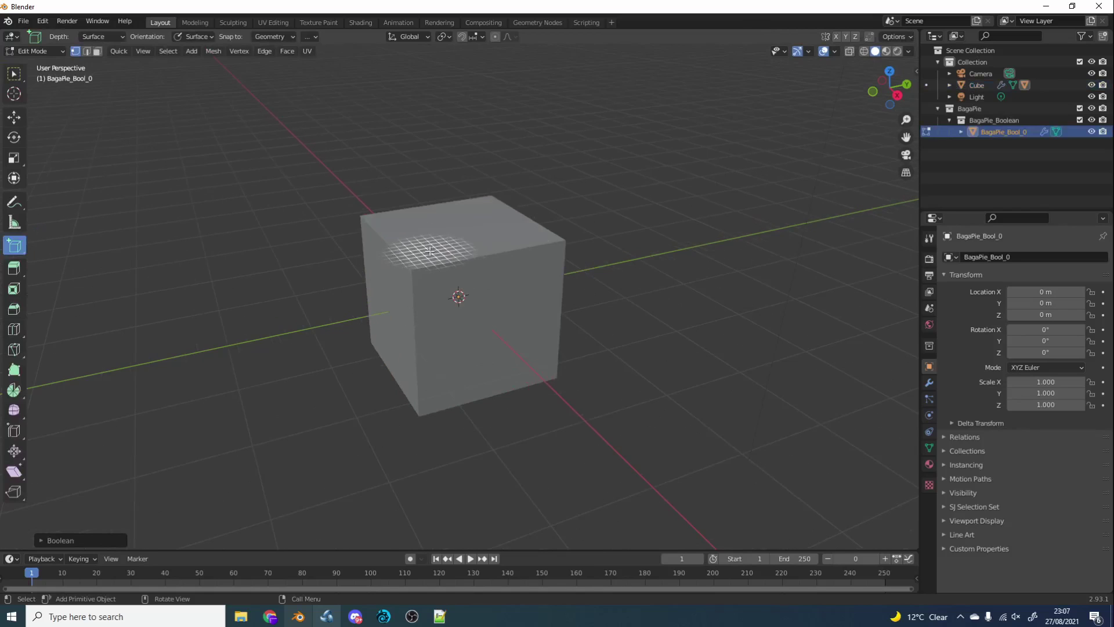
{"action": "left_click_drag", "start_coordinate": [428, 251], "coordinate": [531, 266]}
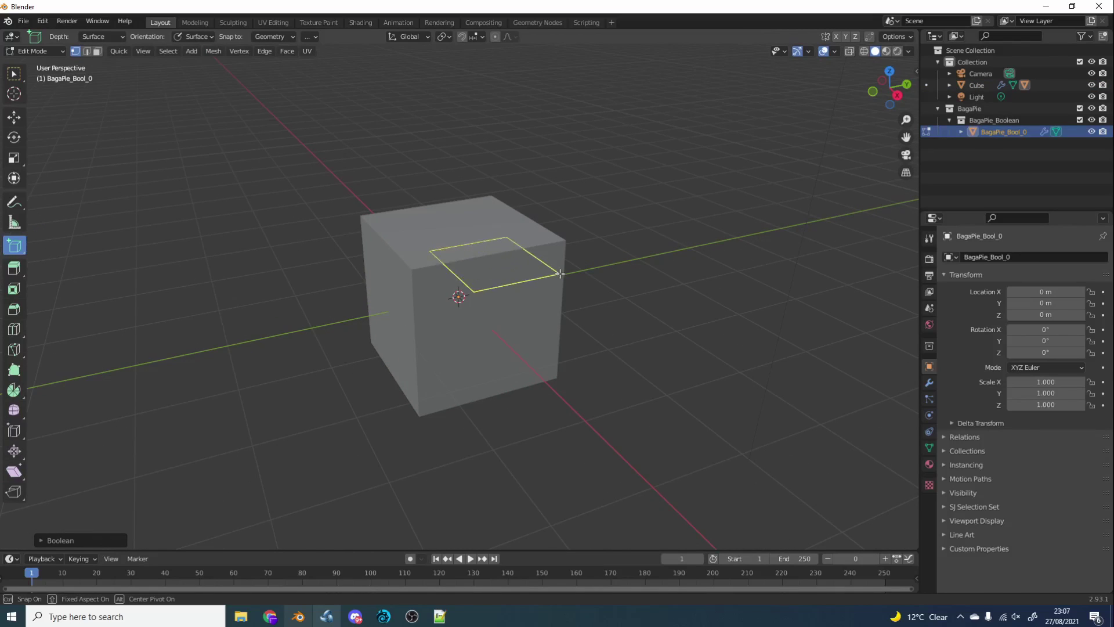
{"action": "left_click", "coordinate": [575, 377]}
{"action": "middle_click_drag", "start_coordinate": [649, 378], "coordinate": [635, 378]}
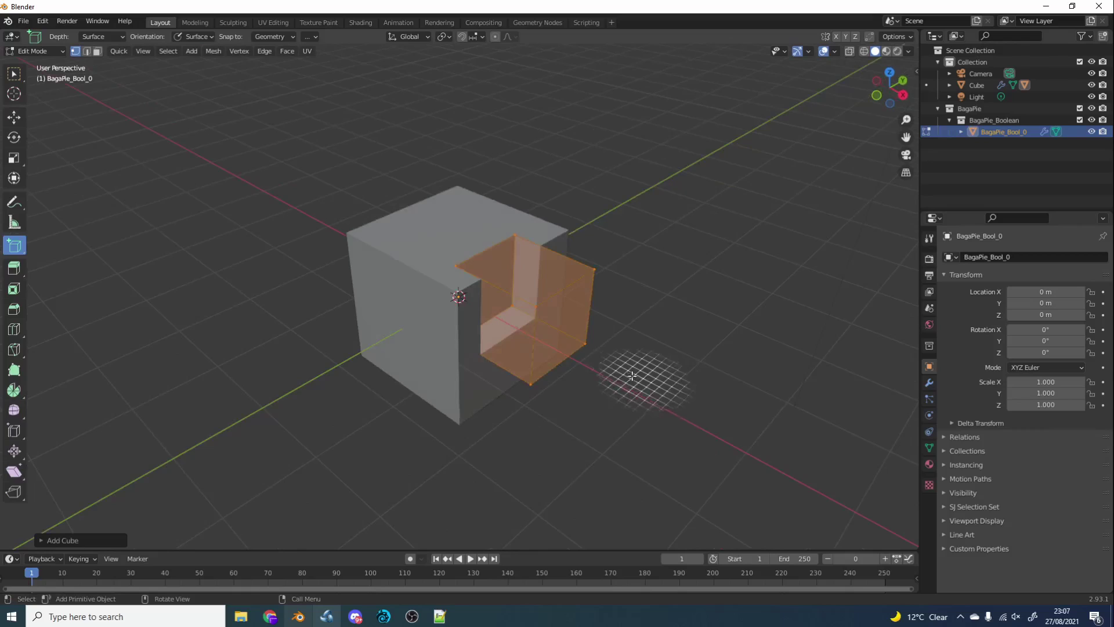